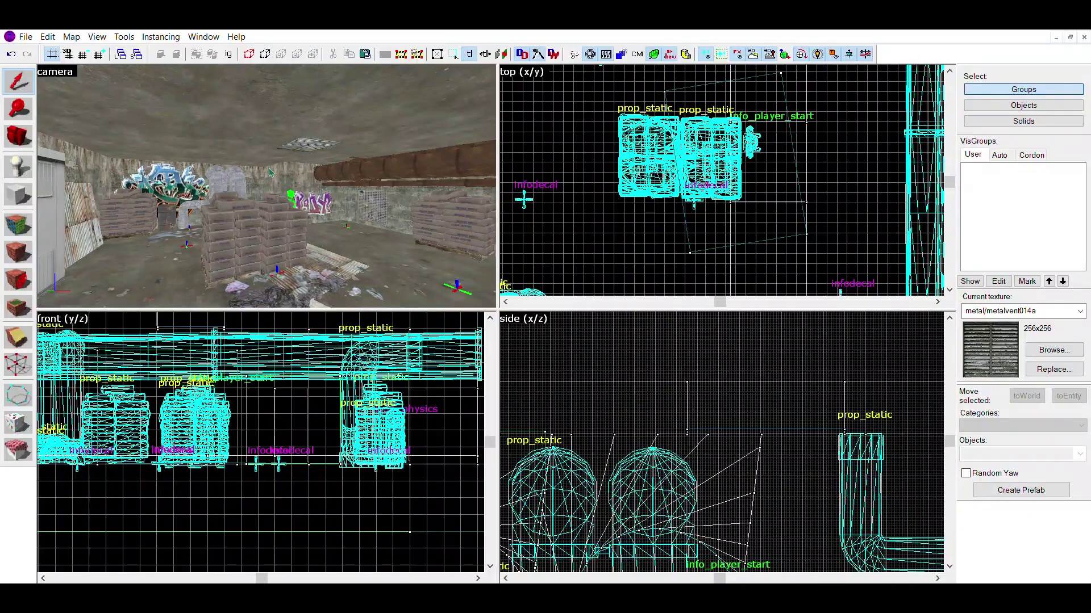
- Examine the basement room from several viewpoints in the camera view, including its darkness in the lighting preview
{"action": "key", "text": "z"}
{"action": "key", "text": "d"}
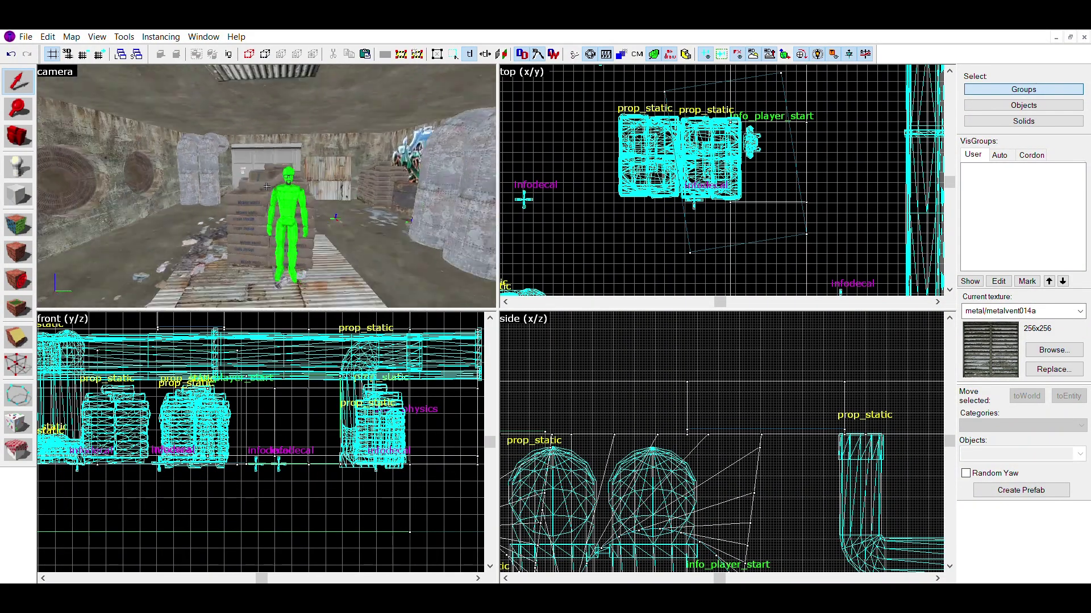
{"action": "key", "text": "w"}
{"action": "key", "text": "l"}
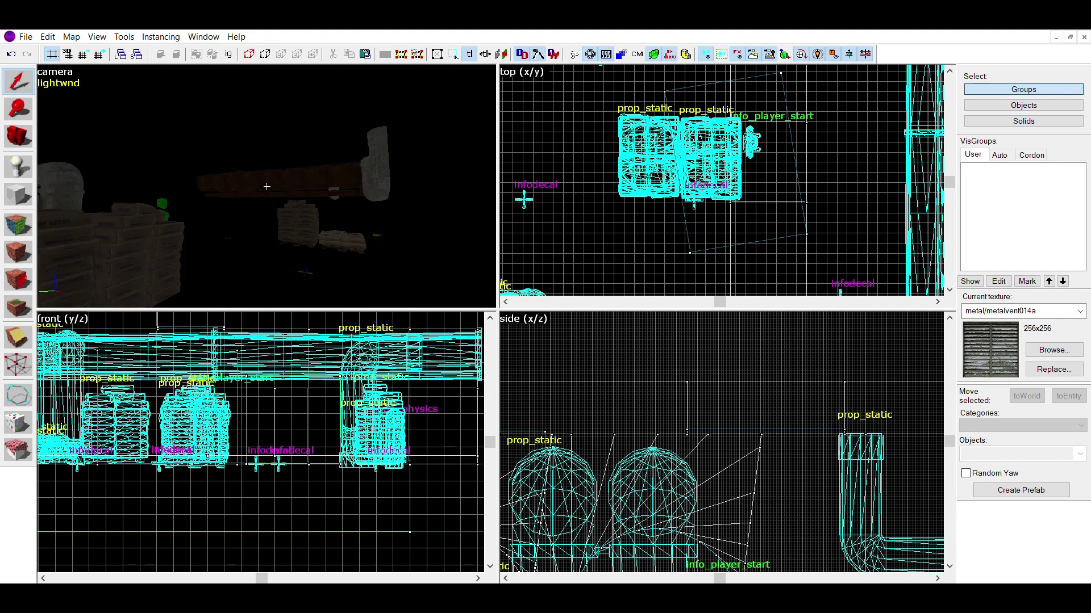
{"action": "key", "text": "s"}
{"action": "key", "text": "w"}
{"action": "key", "text": "z"}
- Select the light entity in front of the central sandbag stacks and raise it slightly
{"action": "left_click", "coordinate": [267, 186]}
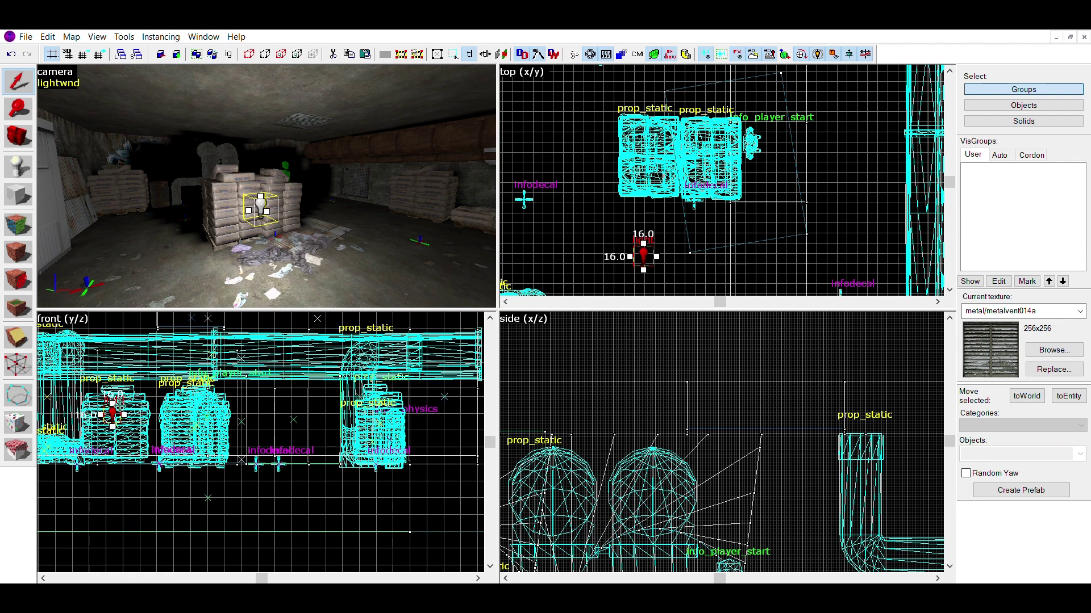
{"action": "mouse_move", "coordinate": [119, 407]}
{"action": "left_mouse_down"}
{"action": "mouse_move", "coordinate": [204, 395]}
{"action": "mouse_move", "coordinate": [107, 386]}
{"action": "mouse_move", "coordinate": [259, 367]}
{"action": "mouse_move", "coordinate": [92, 372]}
{"action": "mouse_move", "coordinate": [241, 356]}
{"action": "mouse_move", "coordinate": [67, 362]}
{"action": "mouse_move", "coordinate": [276, 356]}
{"action": "mouse_move", "coordinate": [176, 436]}
{"action": "mouse_move", "coordinate": [399, 363]}
{"action": "mouse_move", "coordinate": [129, 339]}
{"action": "mouse_move", "coordinate": [105, 395]}
{"action": "mouse_move", "coordinate": [119, 394]}
{"action": "left_mouse_up"}
{"action": "left_click", "coordinate": [261, 175]}
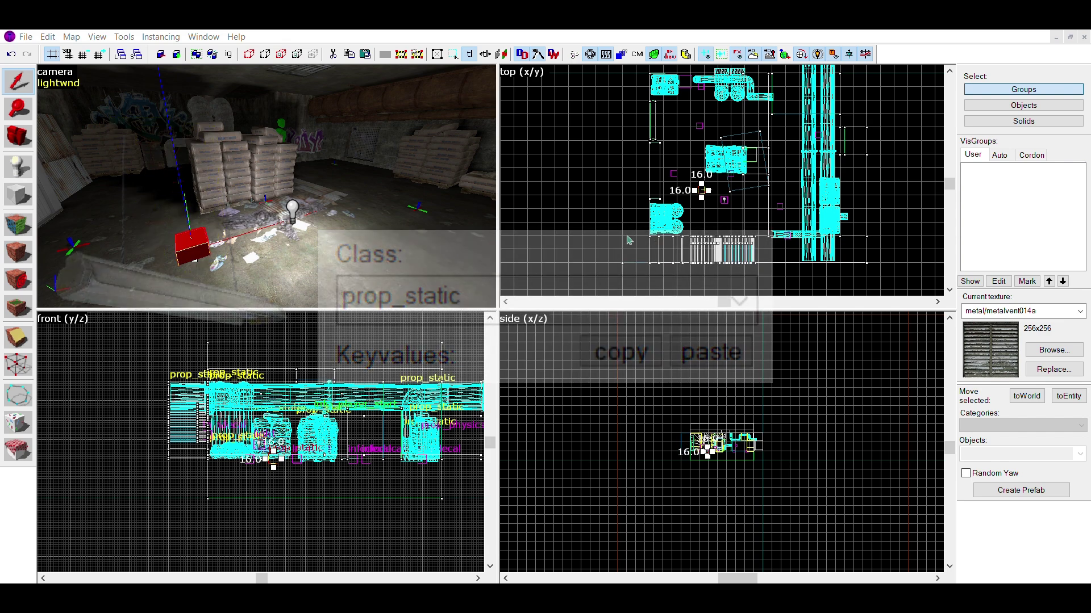
- Move the light entity directly above the sandbag stacks and raise it to just below the round ceiling lamp
{"action": "left_click_drag", "start_coordinate": [750, 216], "coordinate": [749, 108]}
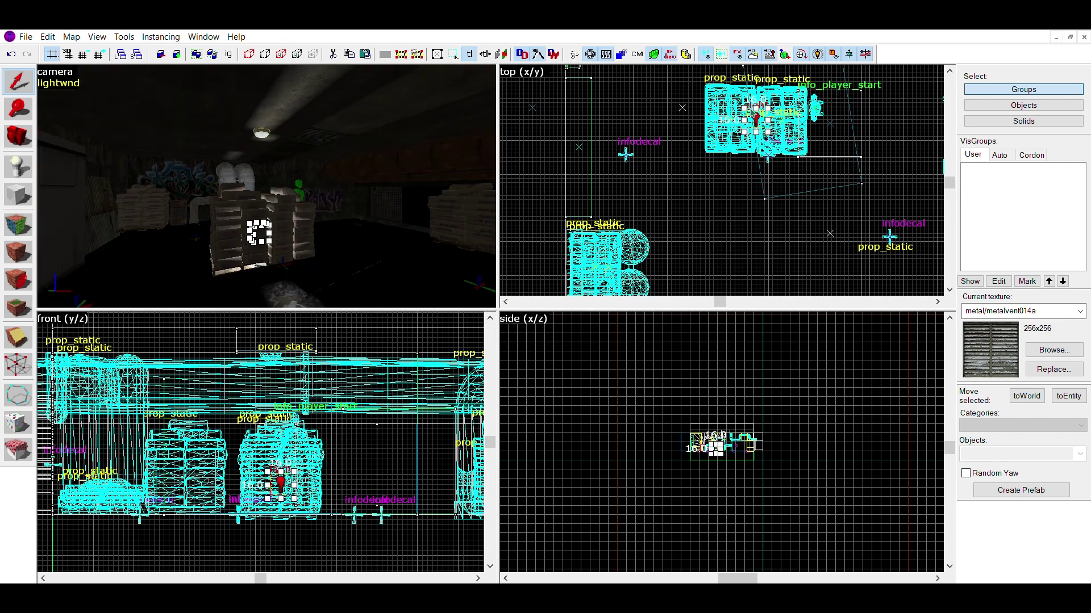
{"action": "left_click_drag", "start_coordinate": [275, 465], "coordinate": [264, 341]}
{"action": "key", "text": "Escape"}
{"action": "key", "text": "z"}
{"action": "key", "text": "z"}
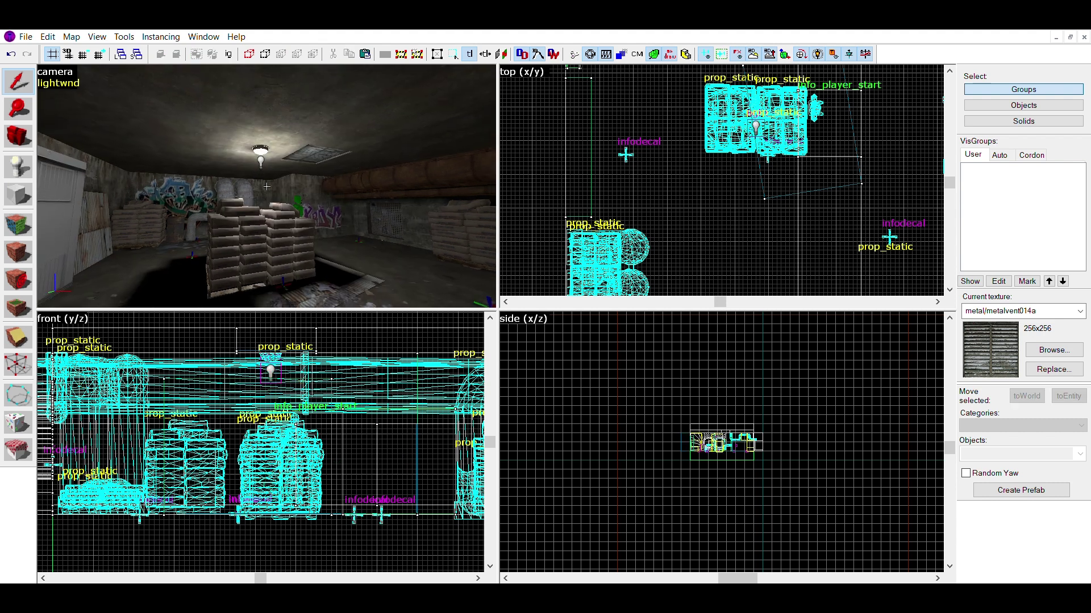
{"action": "key", "text": "z"}
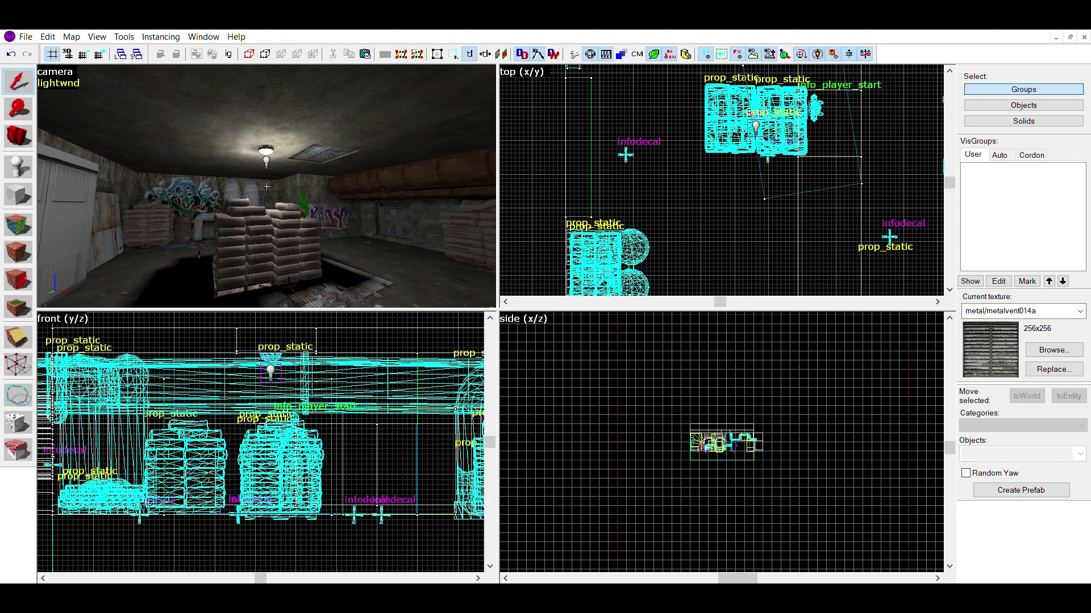
{"action": "key", "text": "z"}
{"action": "key", "text": "z"}
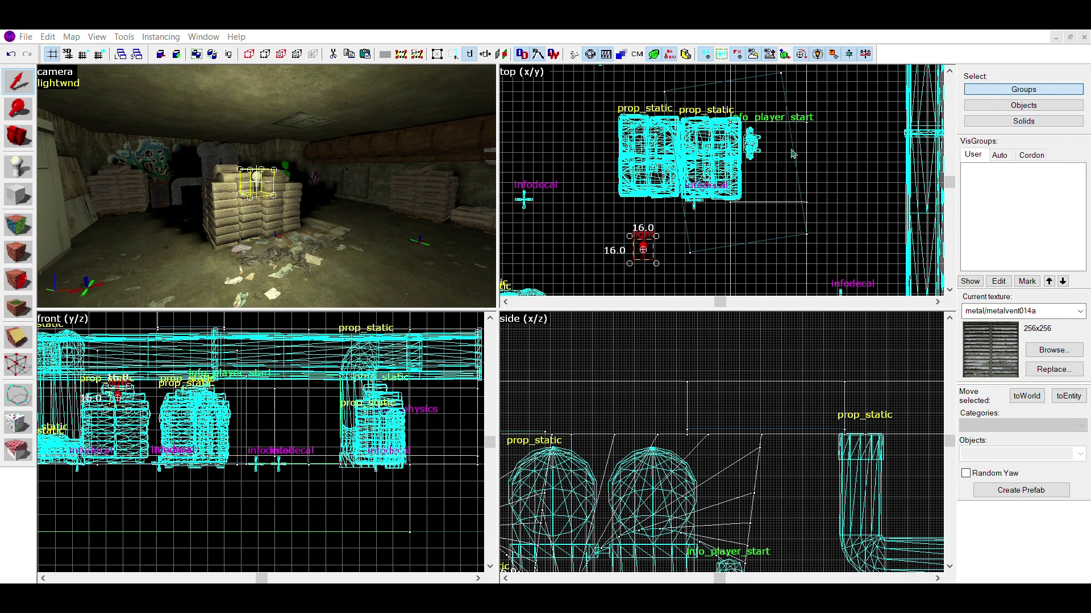
- Place two info_player_start entities on the floor on either side of the light in front of the sandbag stacks
{"action": "left_click", "coordinate": [278, 180]}
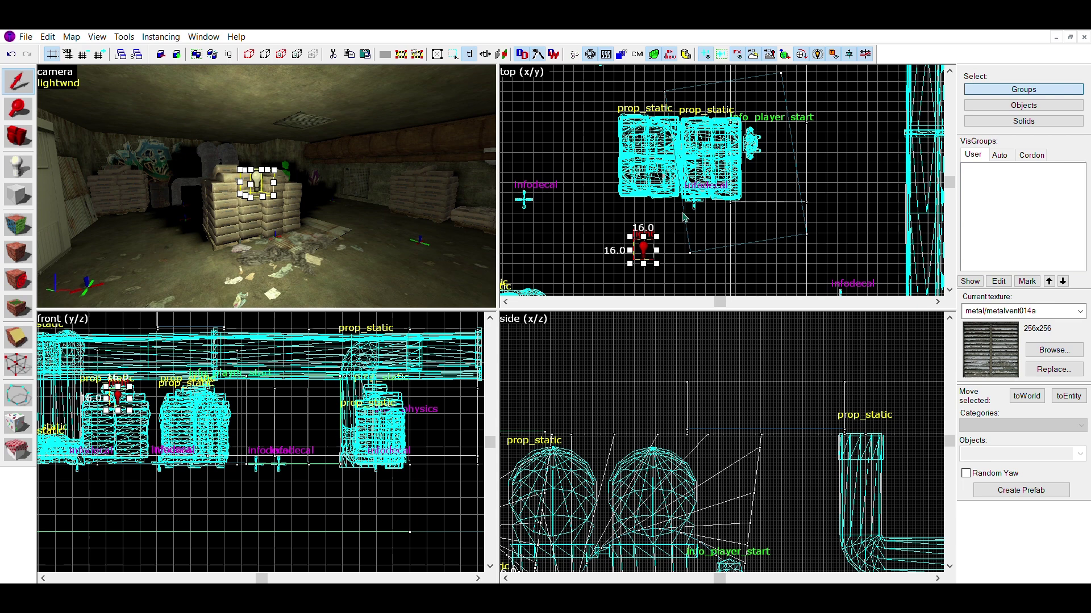
{"action": "left_click", "coordinate": [19, 162]}
{"action": "key", "text": "z"}
{"action": "left_click", "coordinate": [182, 238]}
{"action": "left_click", "coordinate": [335, 250]}
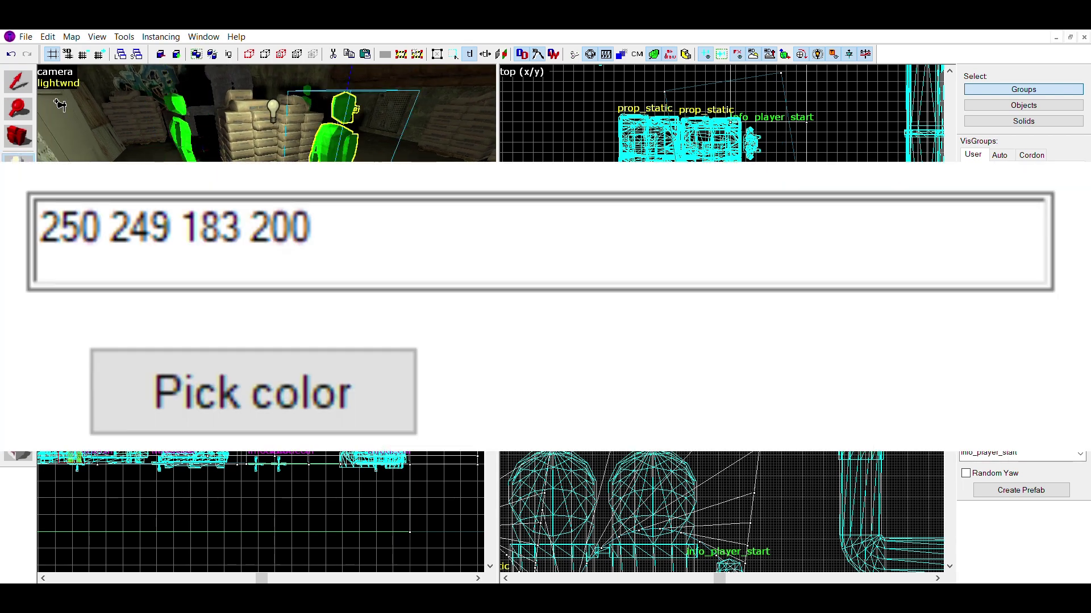
{"action": "key", "text": "shift+s"}
- Change the class of the info_player_start entity beside the lamp prop to point_spotlight
{"action": "left_click", "coordinate": [189, 124]}
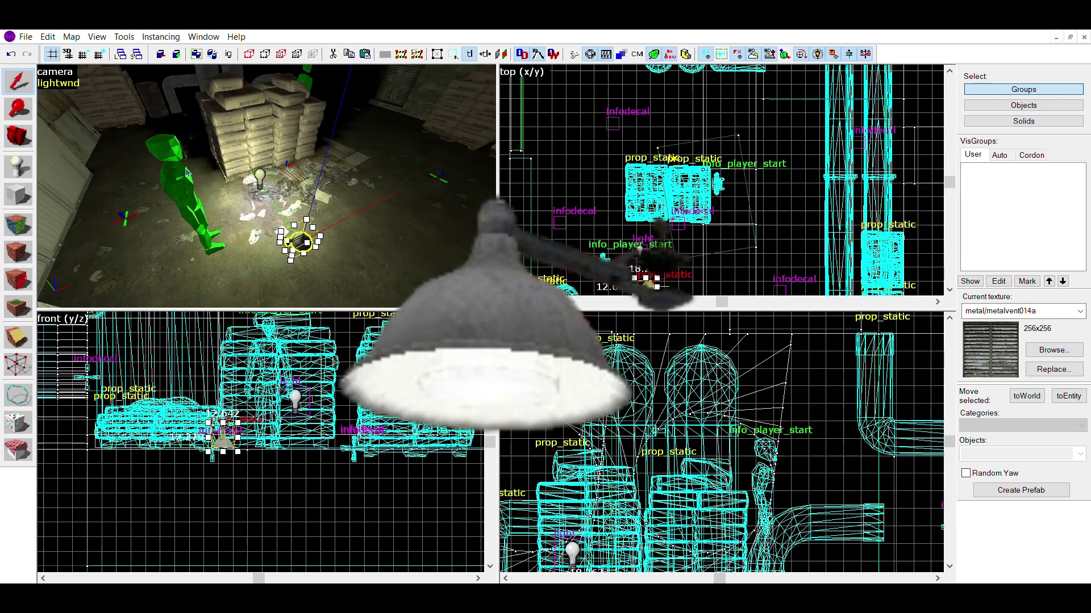
{"action": "left_click", "coordinate": [199, 176]}
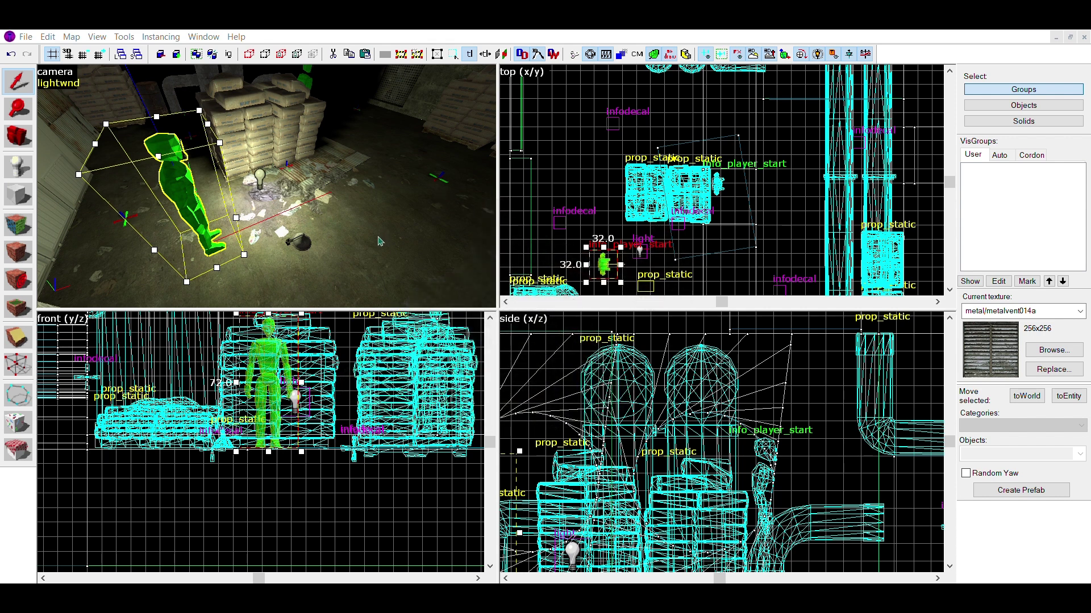
{"action": "left_click", "coordinate": [663, 456]}
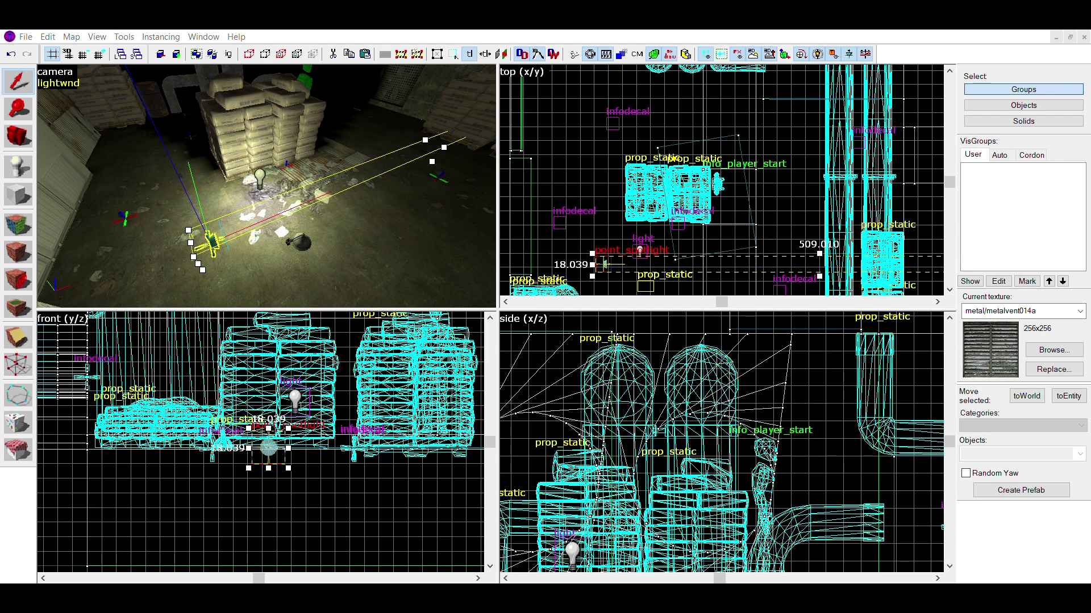
- Move the lamp prop over the central sandbag stacks and raise it toward the ceiling
{"action": "left_click", "coordinate": [303, 242]}
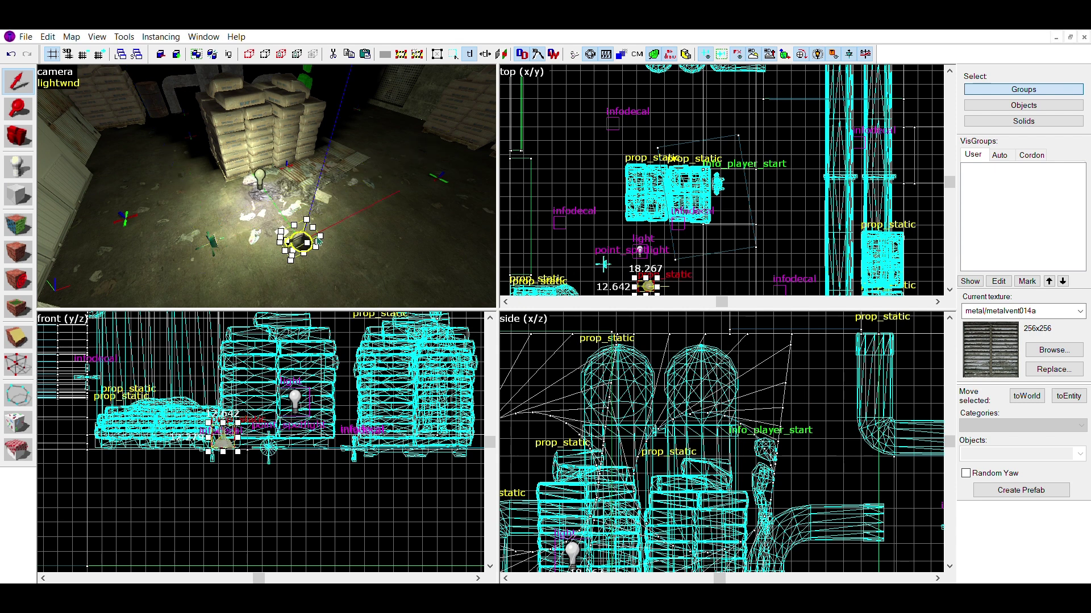
{"action": "scroll", "coordinate": [640, 253], "scroll_direction": "down", "scroll_amount": 1}
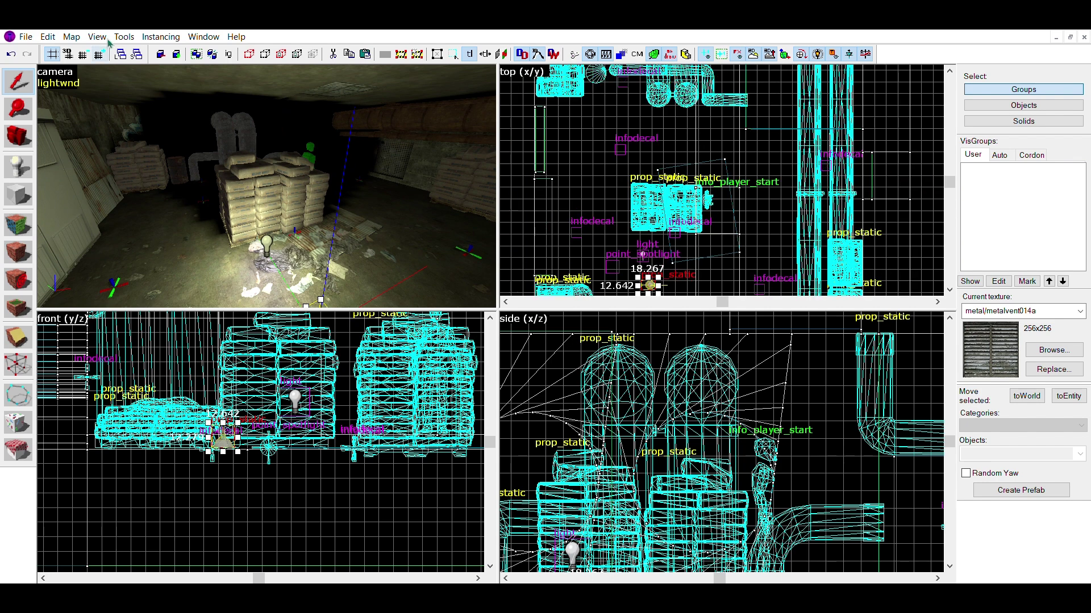
{"action": "scroll", "coordinate": [644, 254], "scroll_direction": "up", "scroll_amount": 2}
{"action": "left_click_drag", "start_coordinate": [651, 290], "coordinate": [672, 180]}
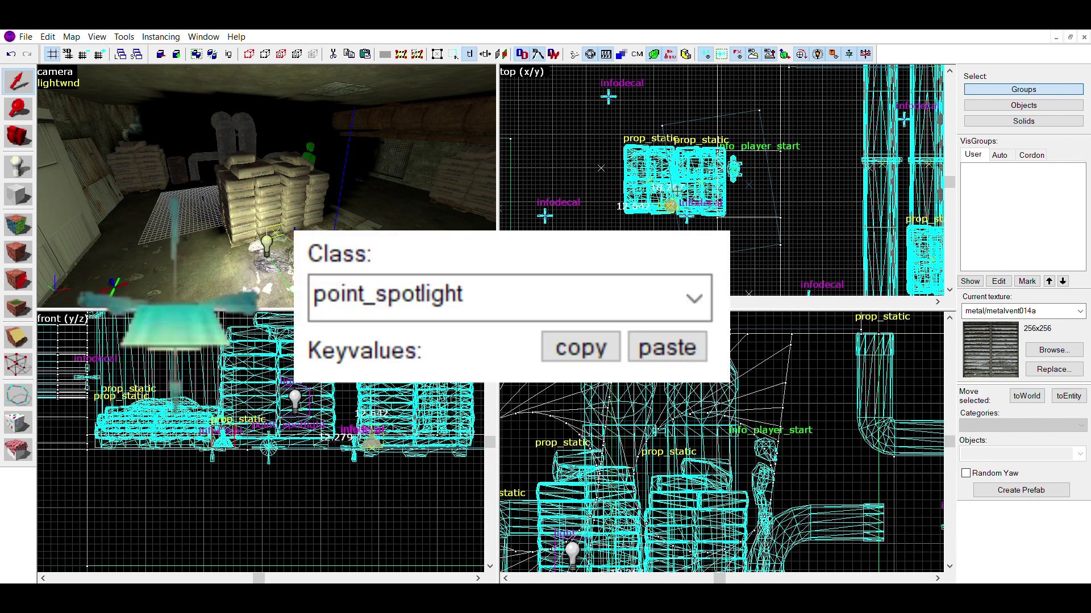
{"action": "left_click_drag", "start_coordinate": [422, 434], "coordinate": [419, 376]}
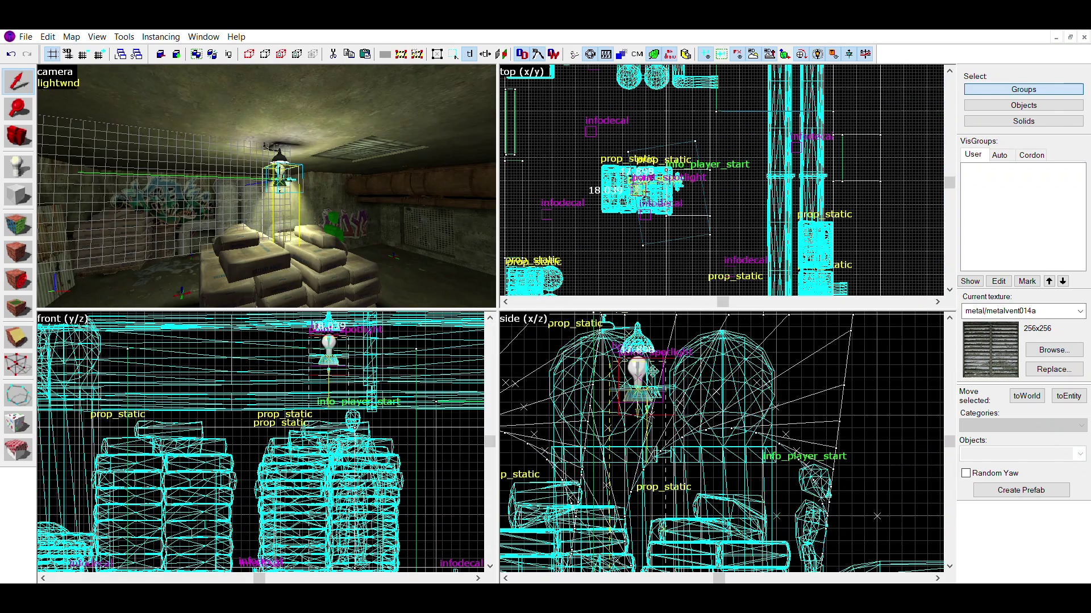
{"action": "key", "text": "Escape"}
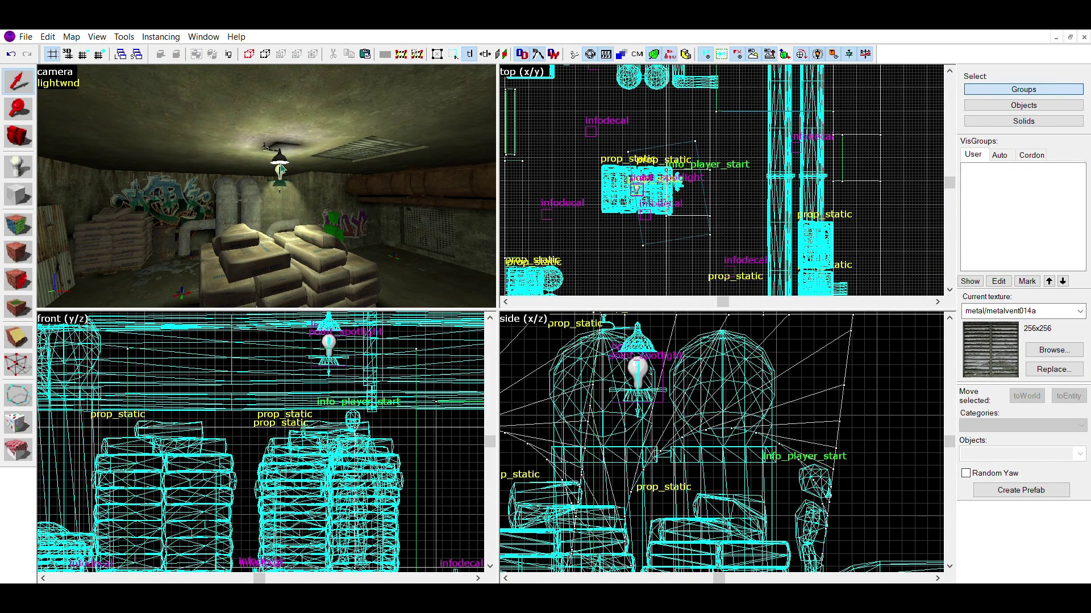
- Raise the point_spotlight so it sits inside the shade of the ceiling lamp
{"action": "left_click", "coordinate": [279, 164]}
{"action": "key", "text": "Escape"}
{"action": "left_click", "coordinate": [282, 170]}
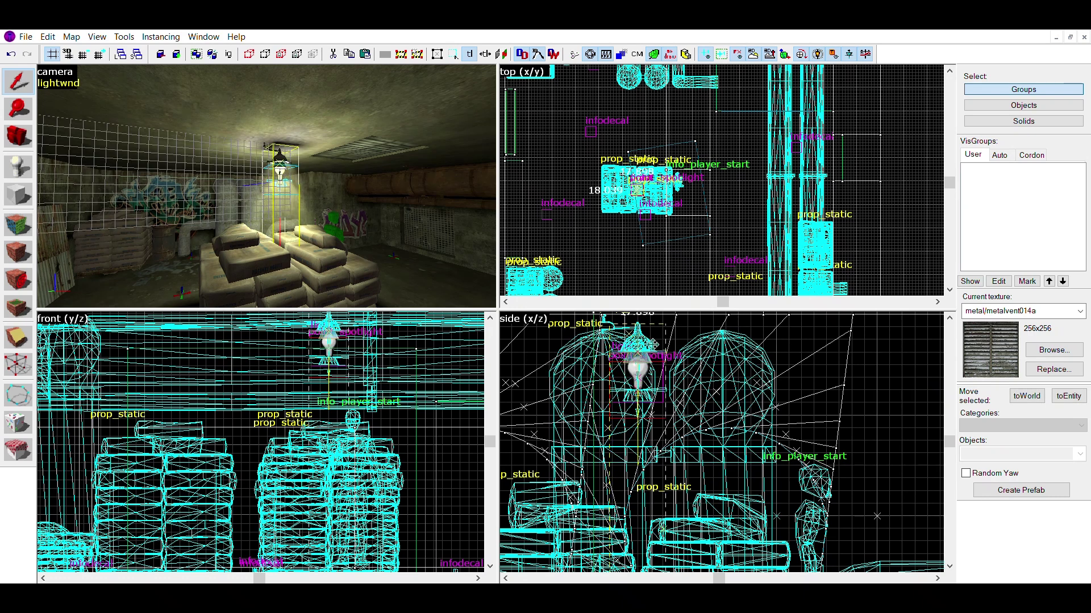
{"action": "left_click_drag", "start_coordinate": [653, 344], "coordinate": [653, 319]}
{"action": "key", "text": "Escape"}
- Examine the ceiling lamp and its lighting from several angles around the room in the camera view
{"action": "key", "text": "z"}
{"action": "key", "text": "s"}
{"action": "key", "text": "w"}
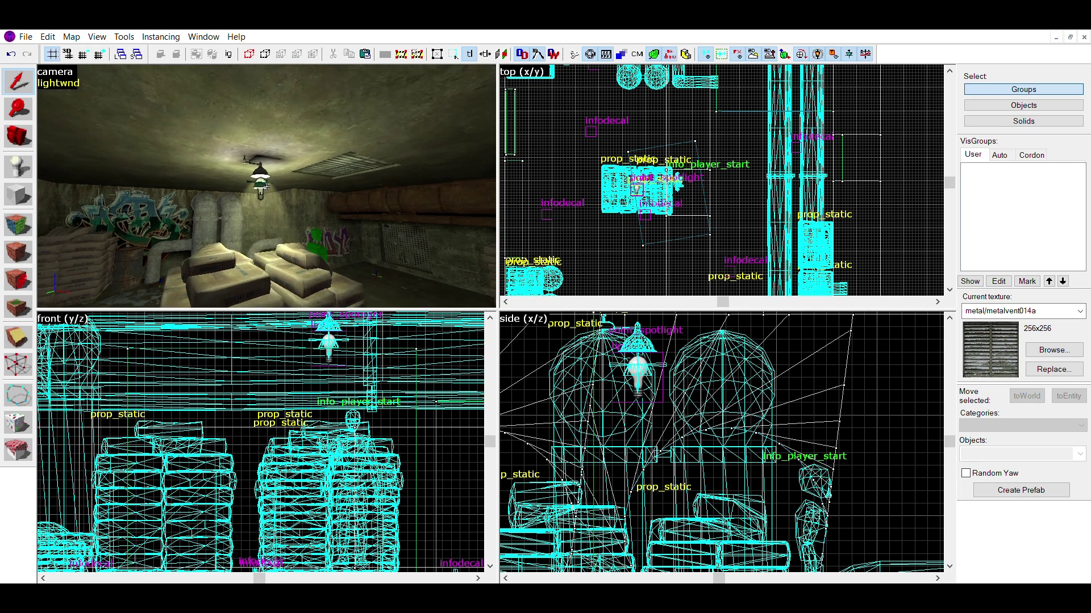
{"action": "key", "text": "s"}
{"action": "key", "text": "d"}
{"action": "key", "text": "w"}
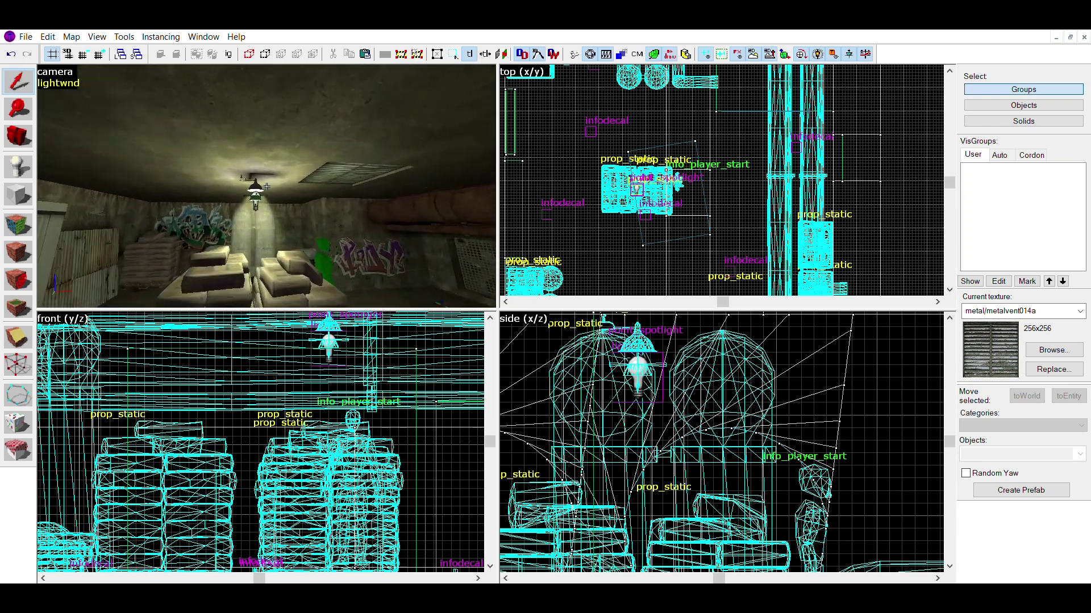
{"action": "key", "text": "s"}
{"action": "key", "text": "d"}
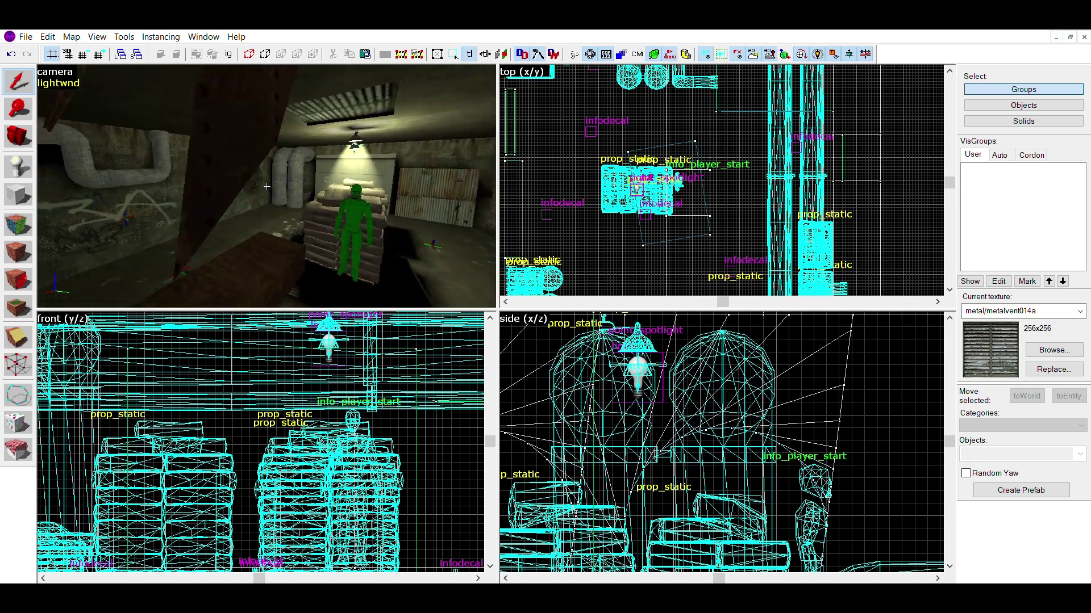
{"action": "key", "text": "d"}
{"action": "key", "text": "w"}
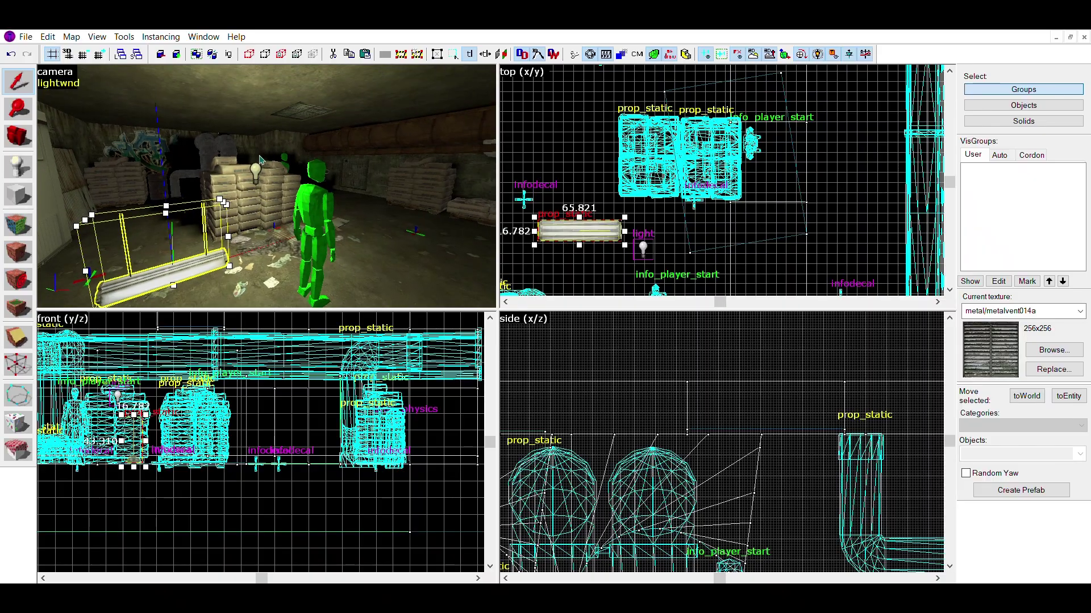
- Move the fluorescent fixture prop over the central sandbag stacks and raise it to the ceiling
{"action": "left_click", "coordinate": [256, 173]}
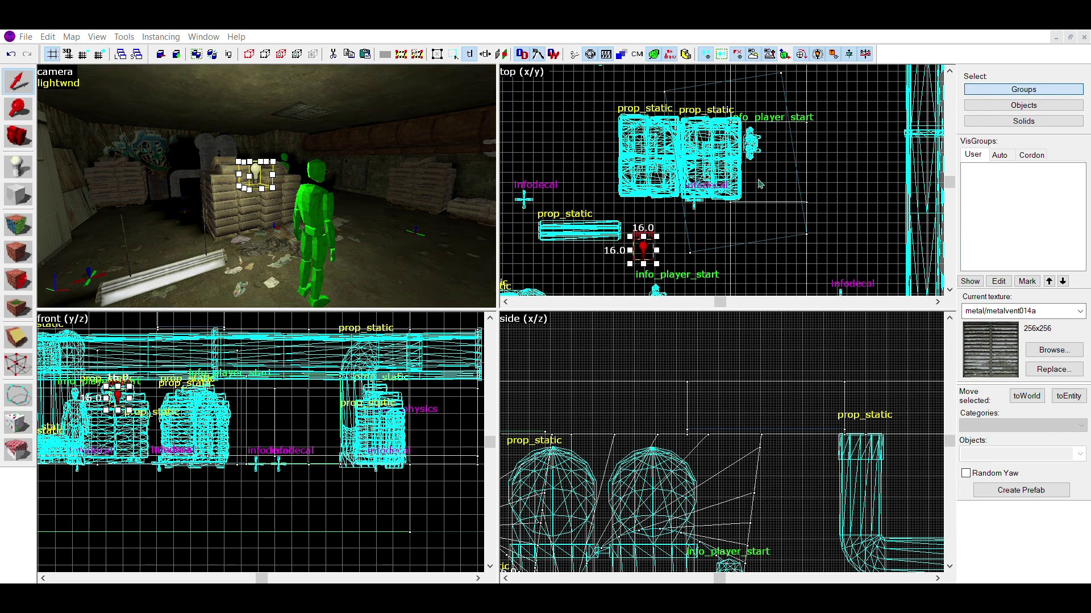
{"action": "left_click", "coordinate": [172, 261]}
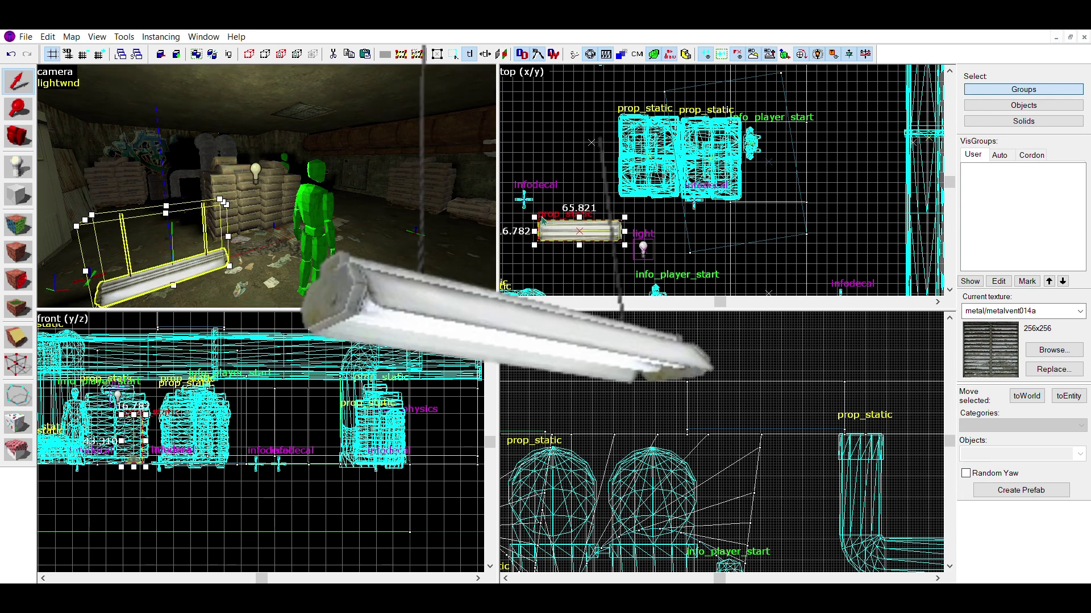
{"action": "left_click_drag", "start_coordinate": [543, 221], "coordinate": [636, 143]}
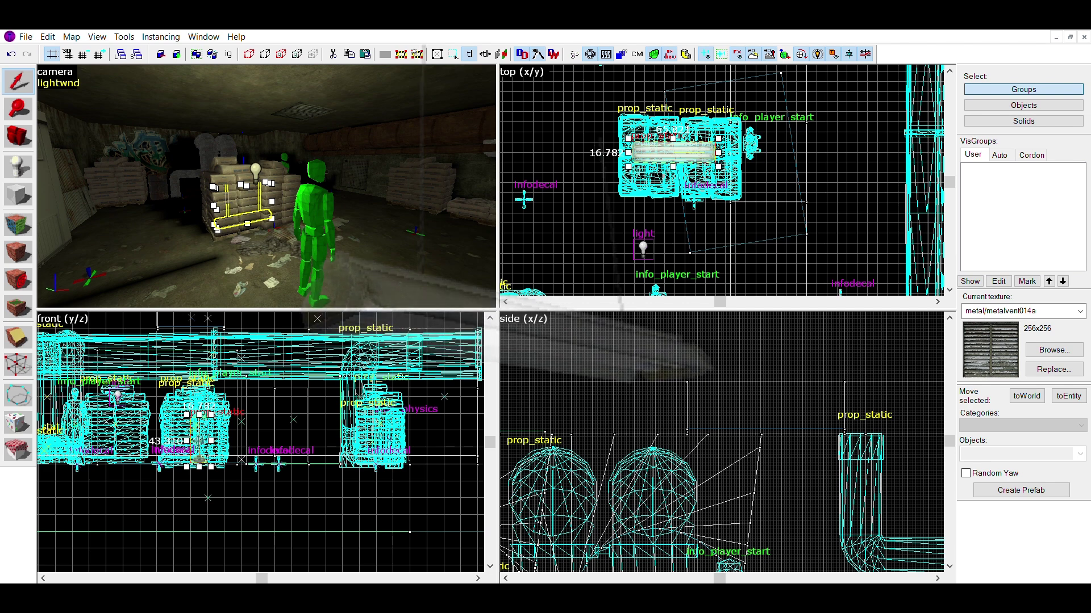
{"action": "left_click_drag", "start_coordinate": [199, 441], "coordinate": [202, 344]}
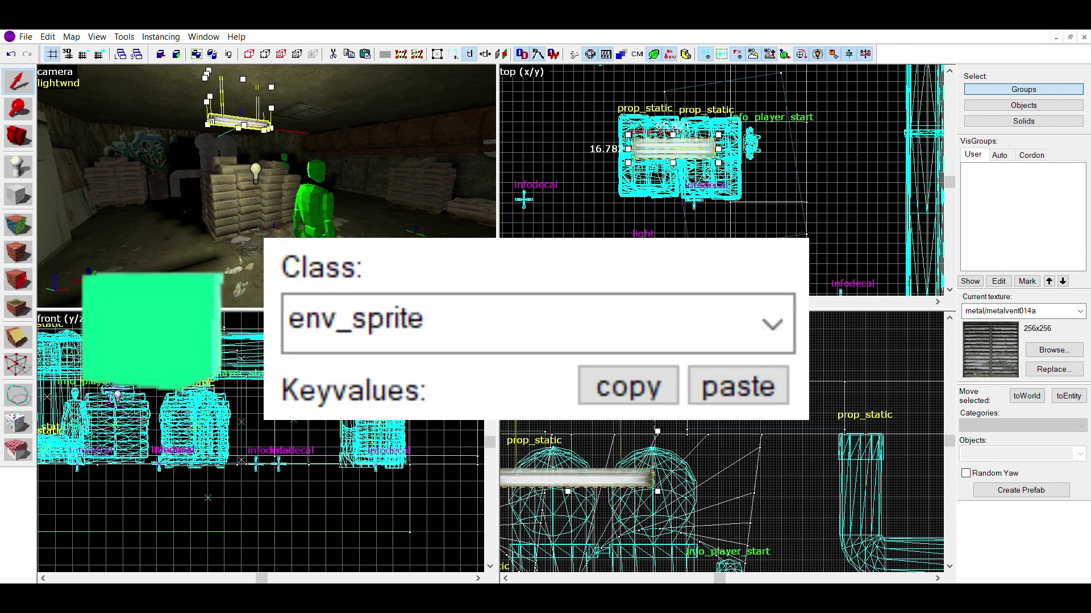
- Align the env_sprite horizontally with the light entity above the sandbag stacks
{"action": "key", "text": "z"}
{"action": "key", "text": "w"}
{"action": "key", "text": "z"}
{"action": "scroll", "coordinate": [651, 139], "scroll_direction": "up", "scroll_amount": 3}
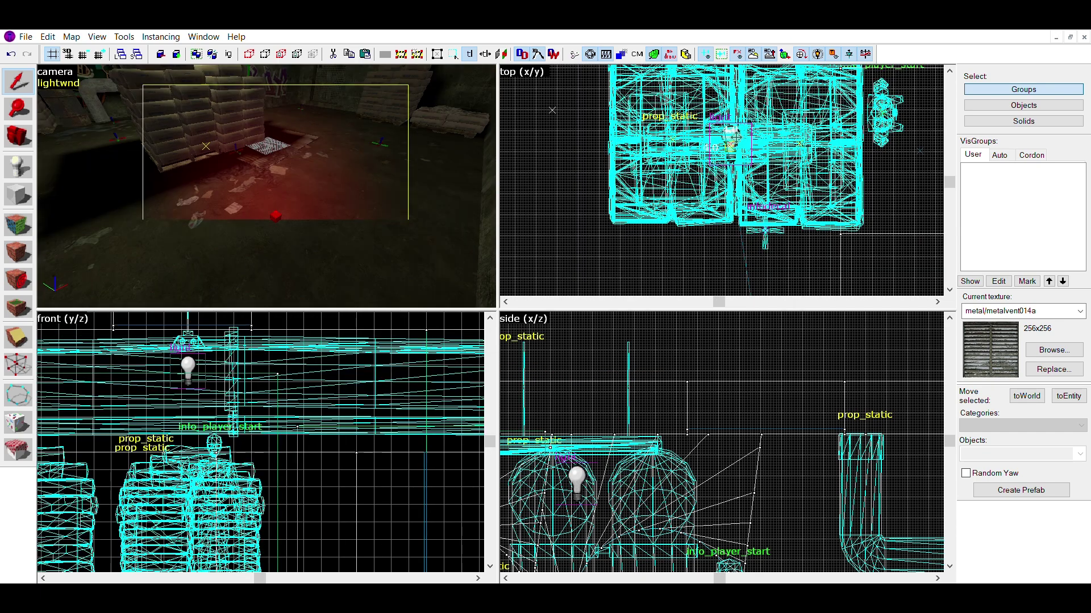
{"action": "left_click_drag", "start_coordinate": [736, 137], "coordinate": [737, 135]}
- Raise the env_sprite from the floor to the height of the light beneath the fluorescent fixture
{"action": "key", "text": "z"}
{"action": "key", "text": "z"}
{"action": "scroll", "coordinate": [670, 432], "scroll_direction": "down", "scroll_amount": 2}
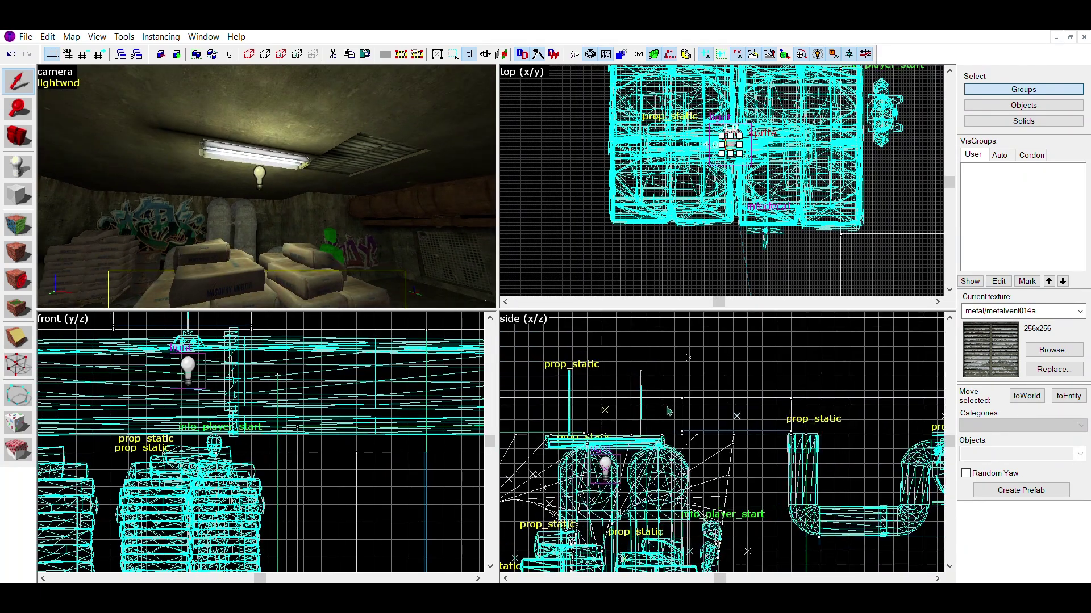
{"action": "scroll", "coordinate": [666, 409], "scroll_direction": "down", "scroll_amount": 4}
{"action": "scroll", "coordinate": [637, 531], "scroll_direction": "up", "scroll_amount": 3}
{"action": "left_click_drag", "start_coordinate": [639, 534], "coordinate": [640, 358]}
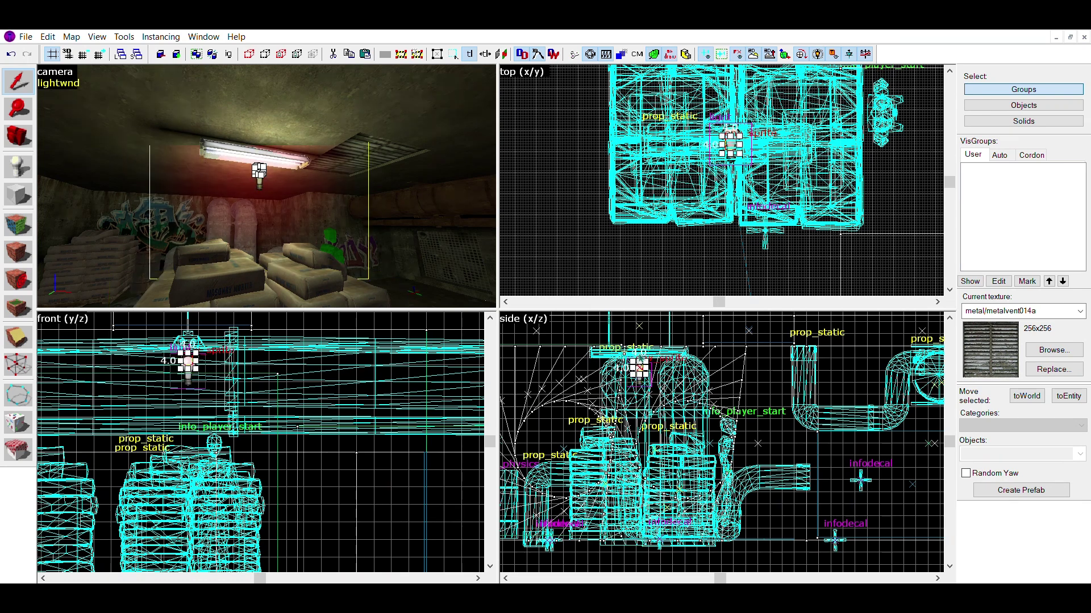
{"action": "key", "text": "Escape"}
- Nudge the env_sprite slightly downward at the light beneath the fluorescent fixture
{"action": "key", "text": "z"}
{"action": "key", "text": "s"}
{"action": "key", "text": "d"}
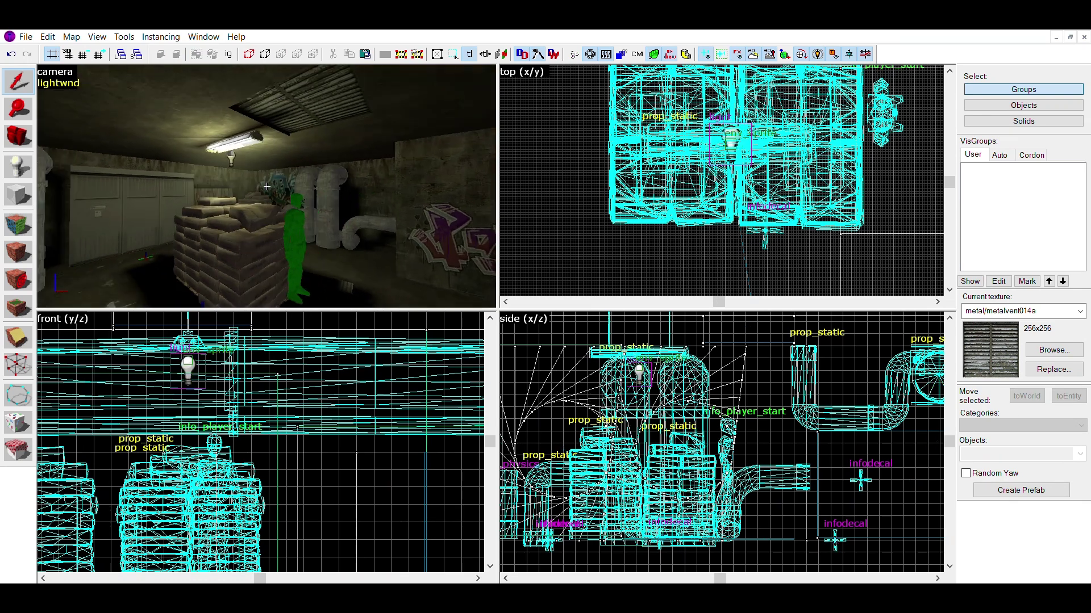
{"action": "key", "text": "z"}
{"action": "left_click", "coordinate": [278, 189]}
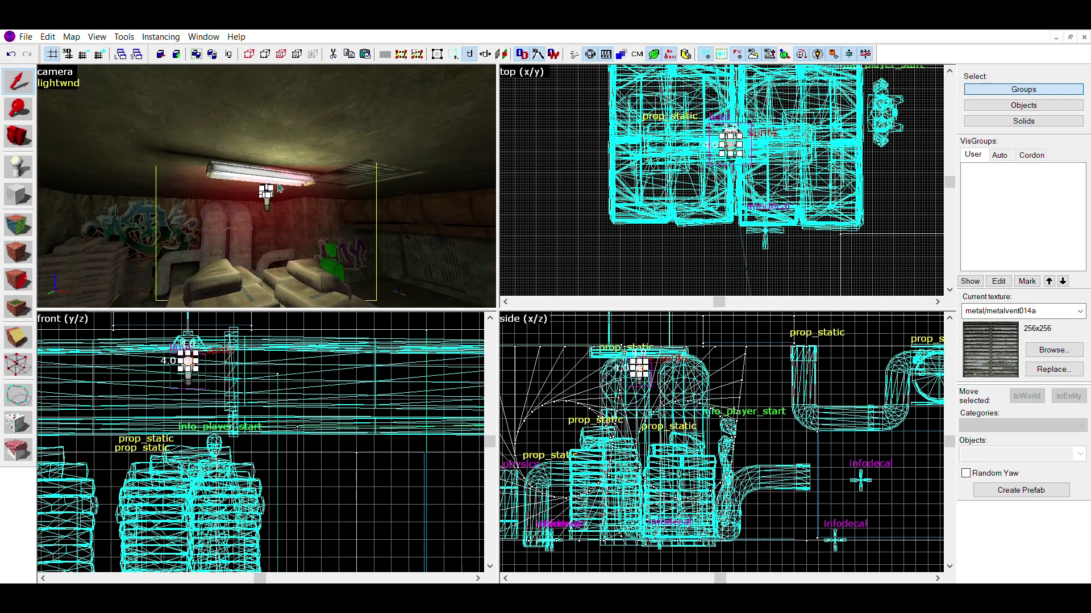
{"action": "scroll", "coordinate": [640, 372], "scroll_direction": "up", "scroll_amount": 2}
{"action": "left_click_drag", "start_coordinate": [643, 357], "coordinate": [644, 368]}
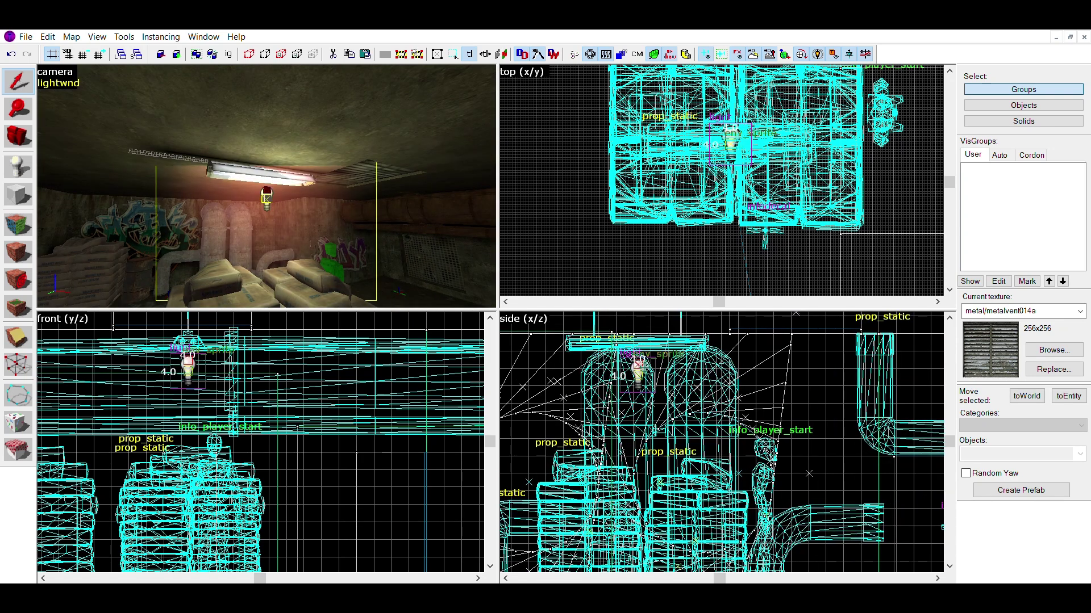
{"action": "key", "text": "Escape"}
- Inspect the lit fluorescent fixture from different viewpoints in the camera view and select it
{"action": "key", "text": "z"}
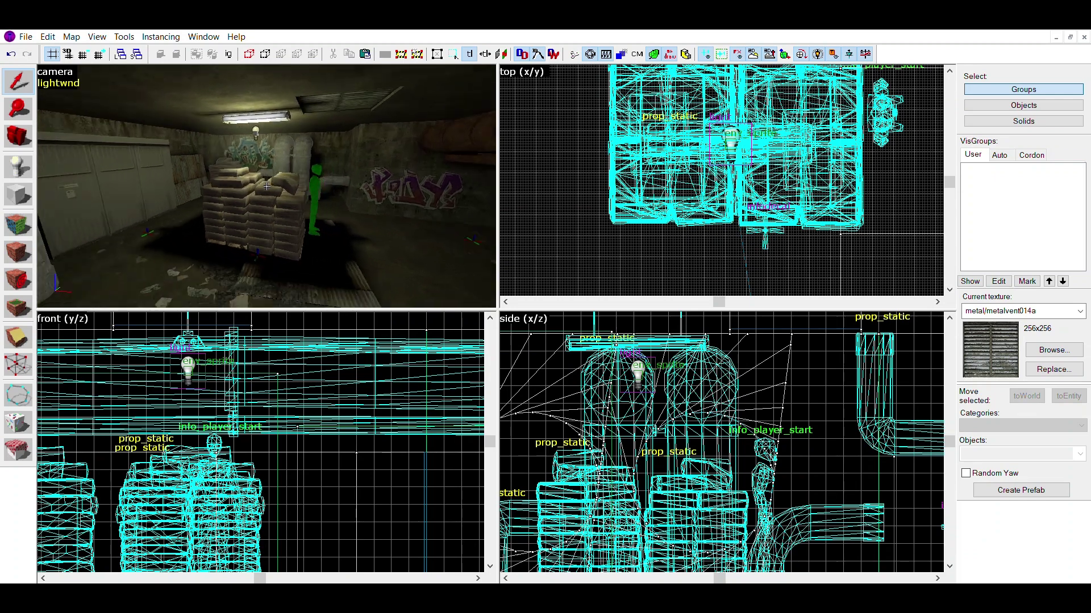
{"action": "key", "text": "w"}
{"action": "key", "text": "s"}
{"action": "key", "text": "z"}
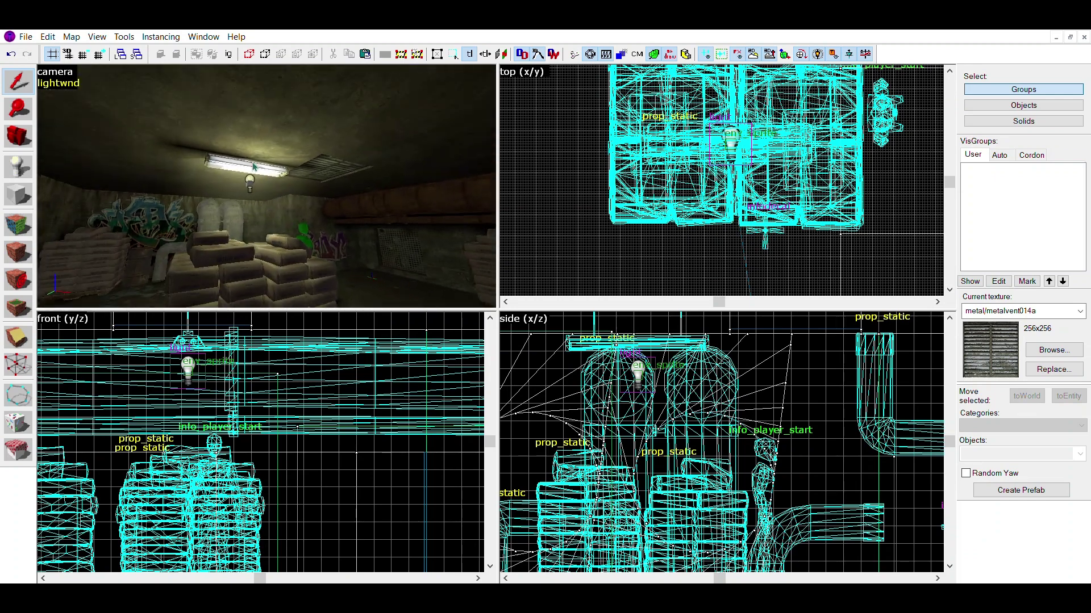
{"action": "left_click", "coordinate": [254, 166]}
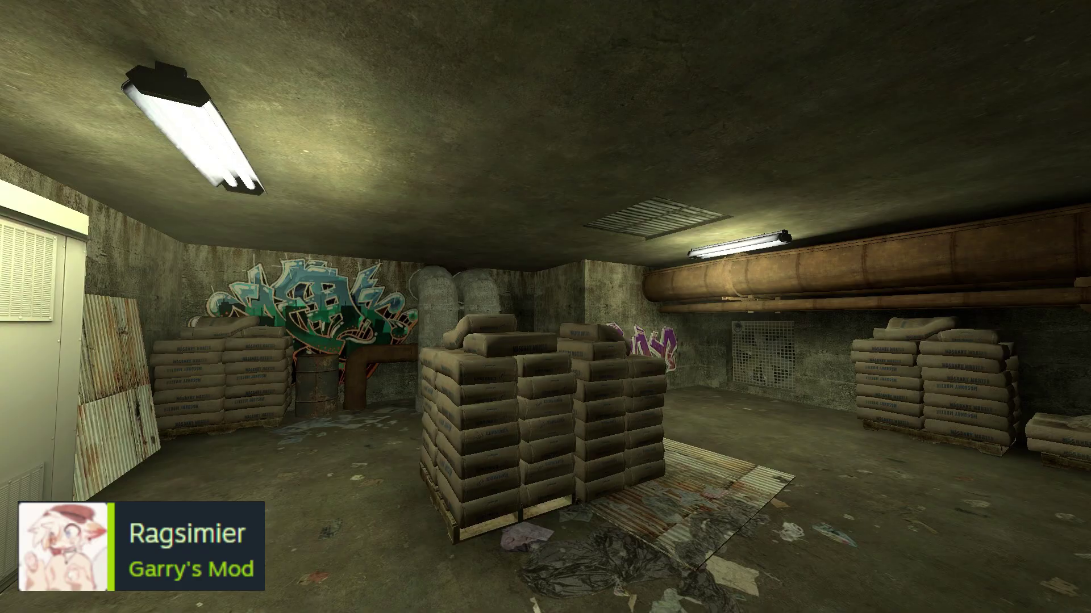